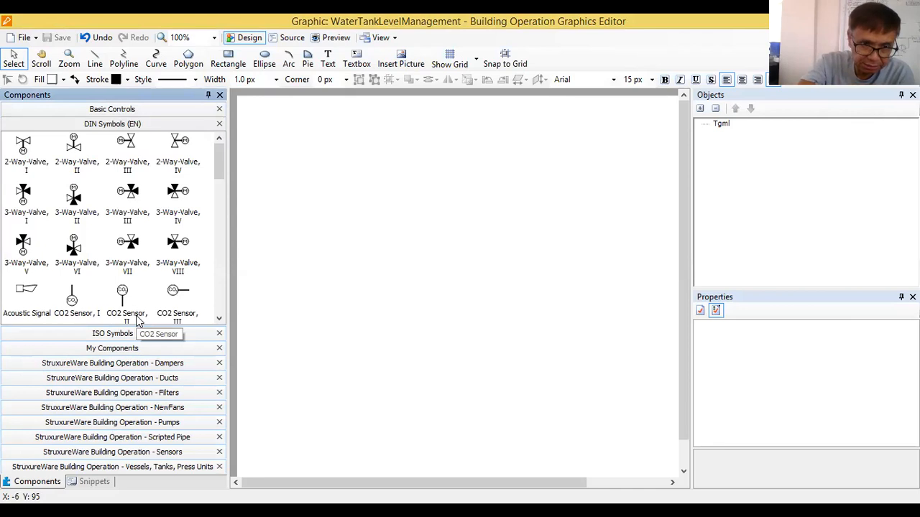
# Browse the component libraries from ISO Symbols through Dampers, Ducts, Filters, NewFans, Pumps and Scripted Pipe to Sensors to examine the available symbols
pyautogui.click(139, 333)
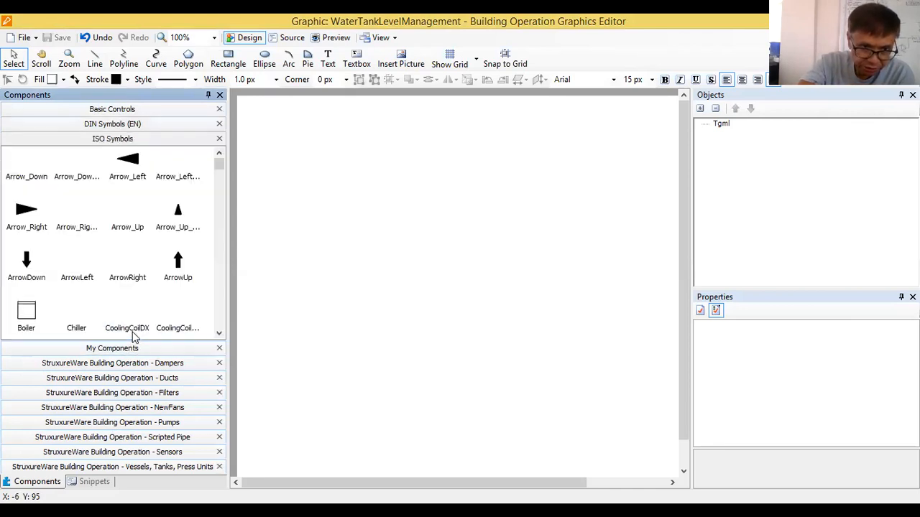
pyautogui.click(111, 364)
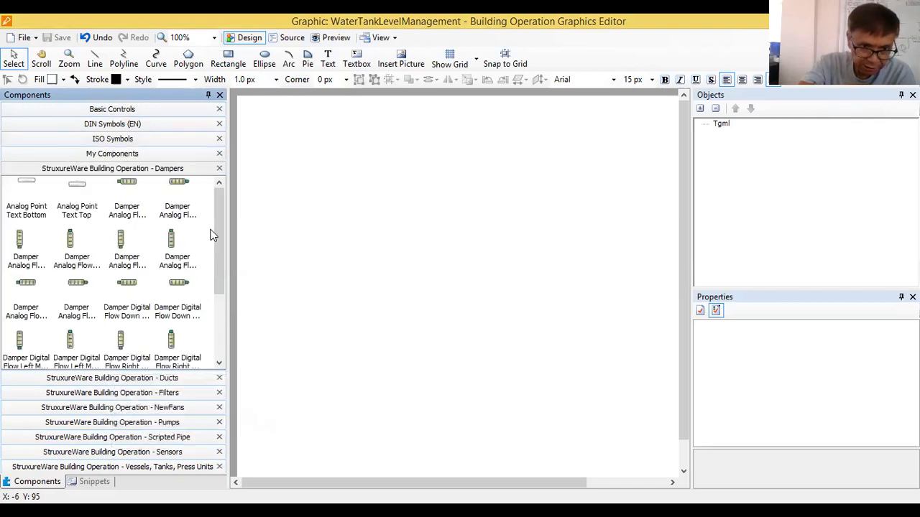
pyautogui.moveTo(218, 214)
pyautogui.mouseDown()
pyautogui.moveTo(225, 280)
pyautogui.moveTo(228, 223)
pyautogui.mouseUp()
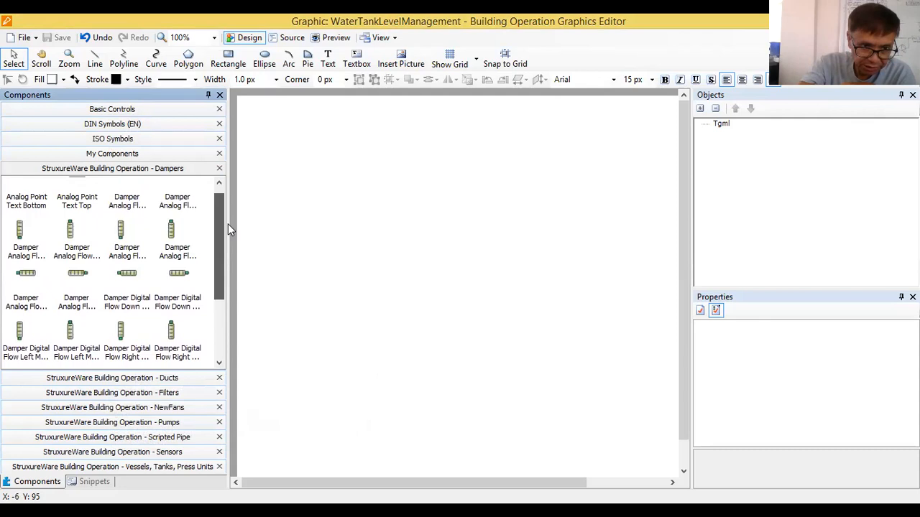
pyautogui.moveTo(229, 225); pyautogui.dragTo(238, 289)
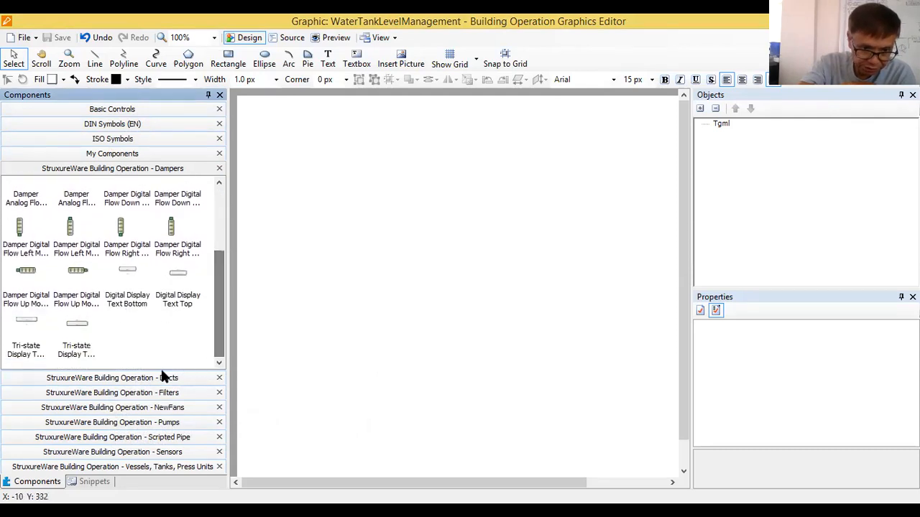
pyautogui.click(129, 377)
pyautogui.moveTo(218, 291); pyautogui.dragTo(224, 324)
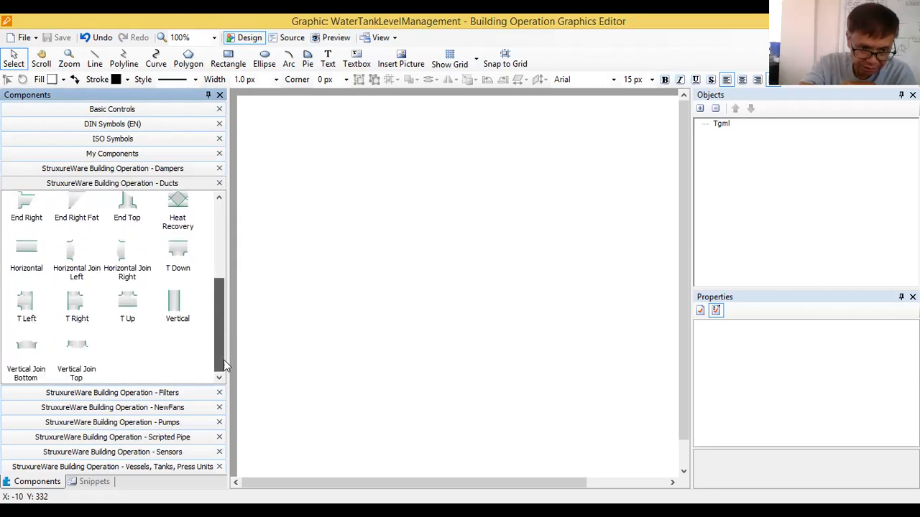
pyautogui.click(114, 395)
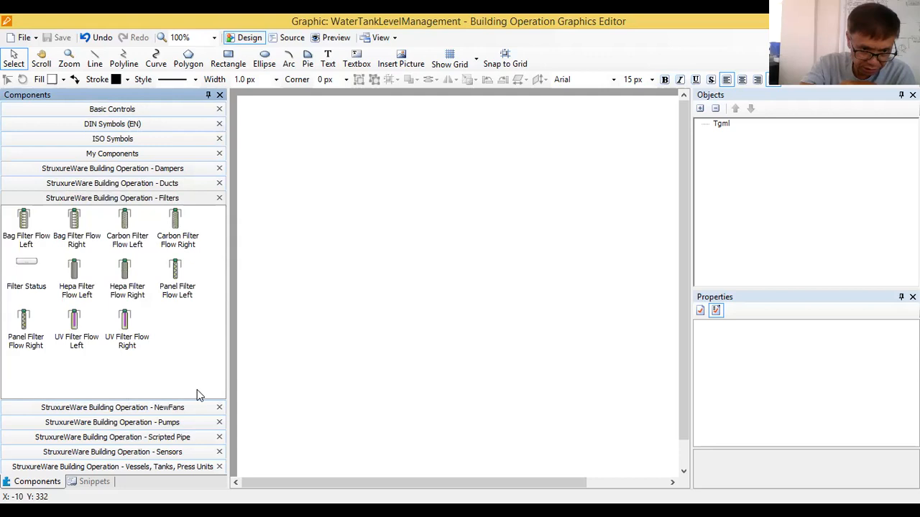
pyautogui.click(139, 409)
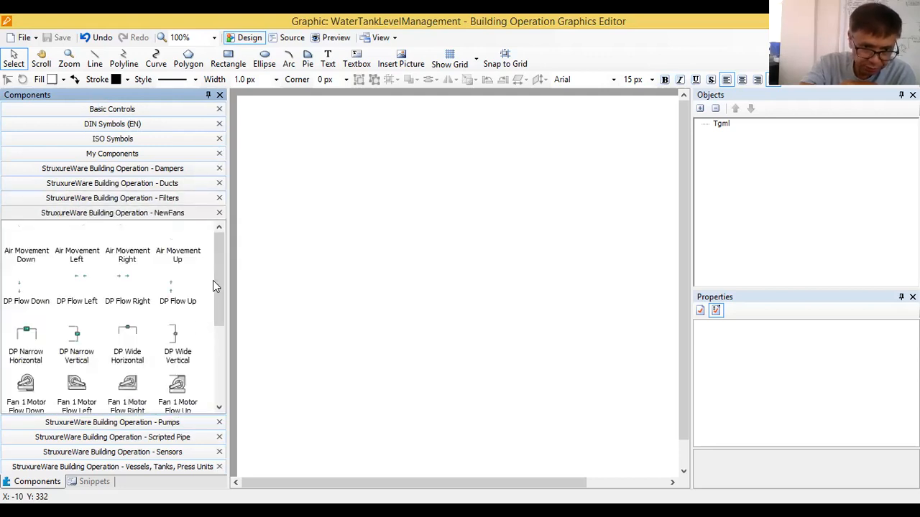
pyautogui.moveTo(217, 274); pyautogui.dragTo(222, 318)
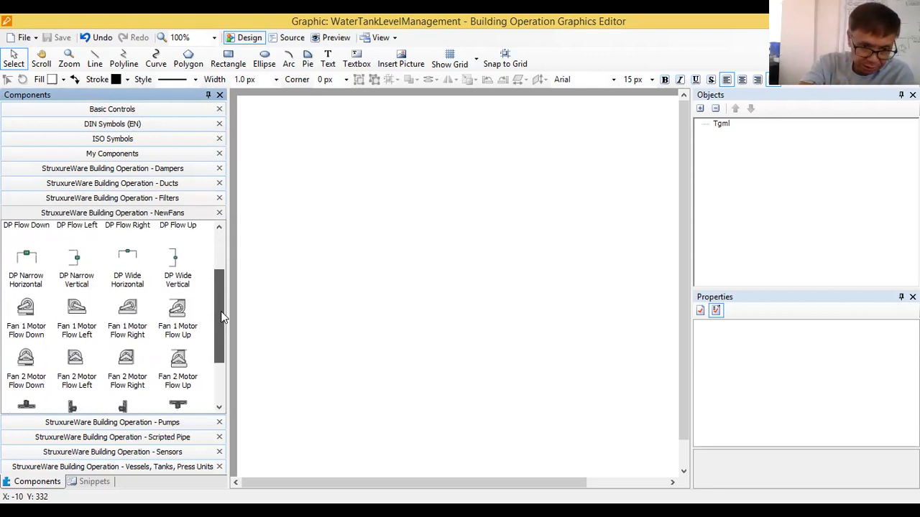
pyautogui.moveTo(223, 314); pyautogui.dragTo(227, 332)
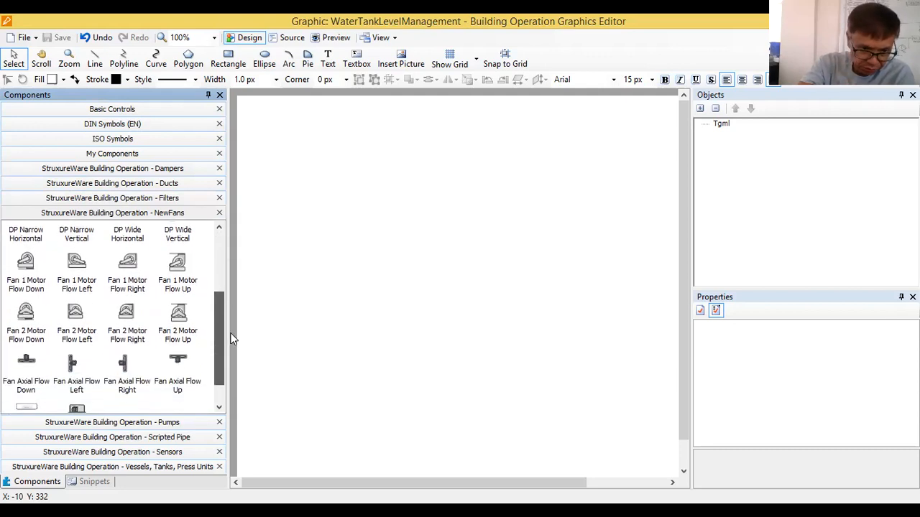
pyautogui.click(133, 425)
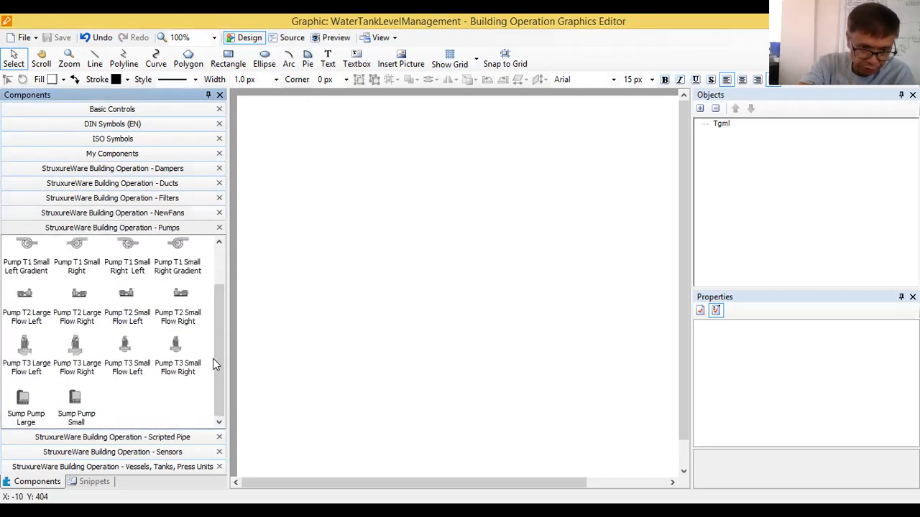
pyautogui.click(155, 441)
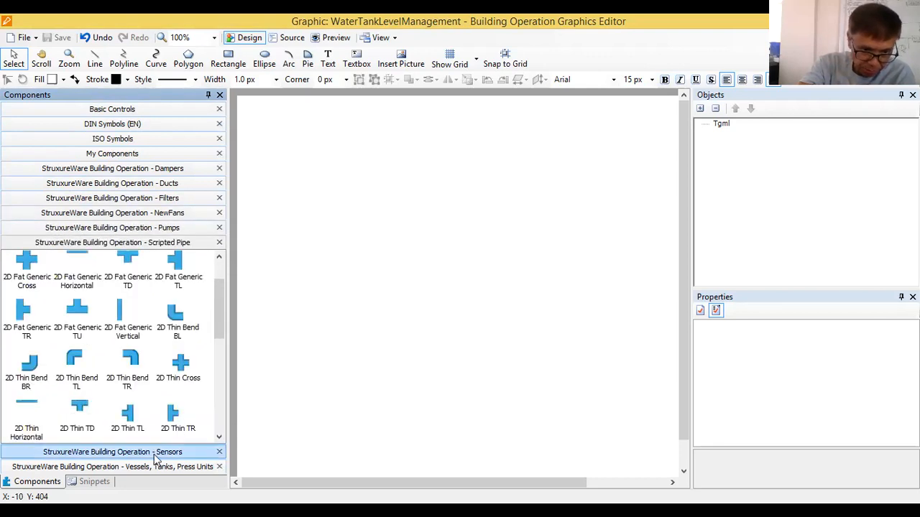
pyautogui.click(155, 457)
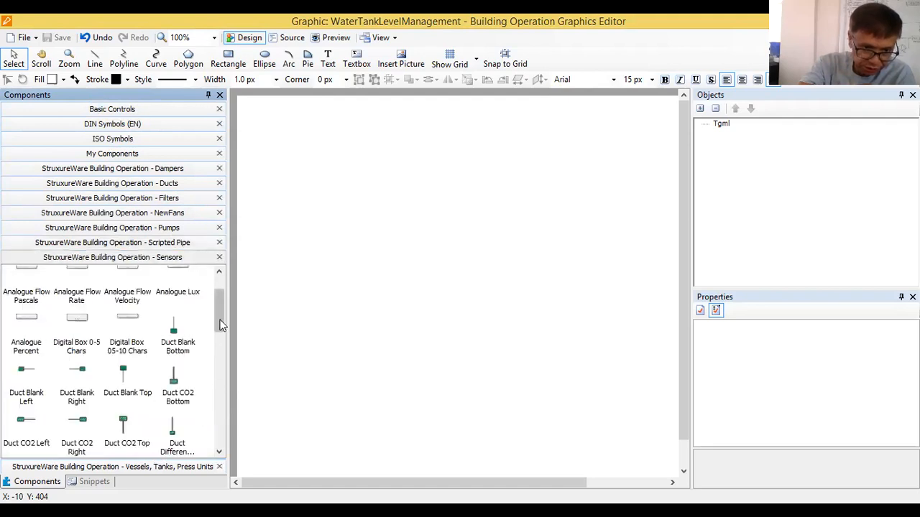
pyautogui.moveTo(220, 305); pyautogui.dragTo(222, 367)
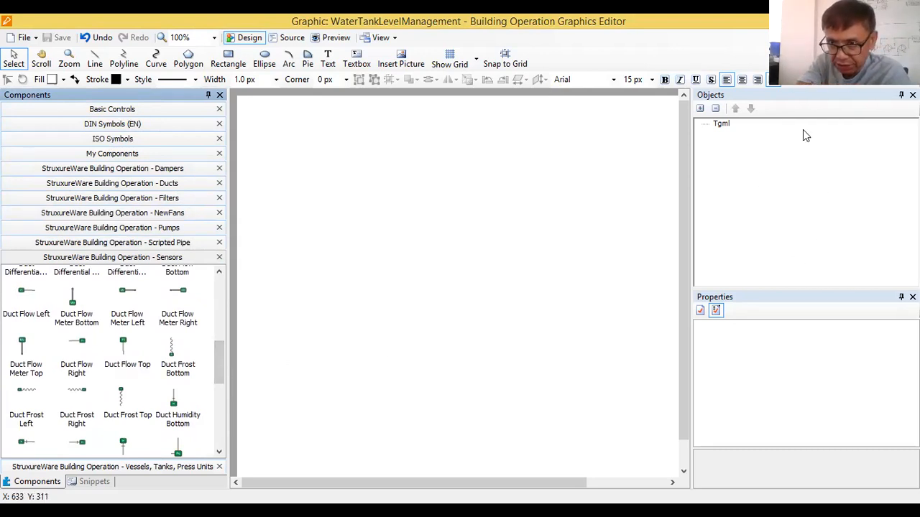
# Enlarge the drawing area by narrowing the Components pane and the Objects and Properties panes
pyautogui.click(776, 219)
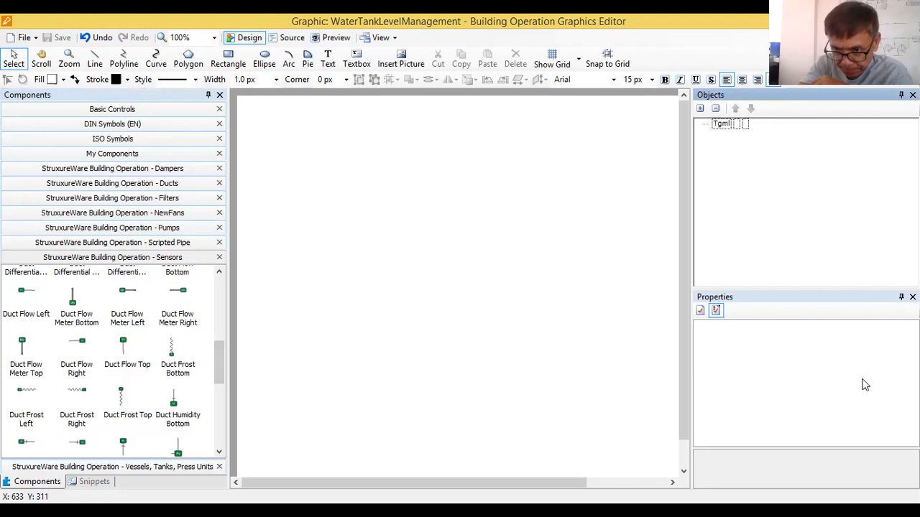
pyautogui.click(789, 378)
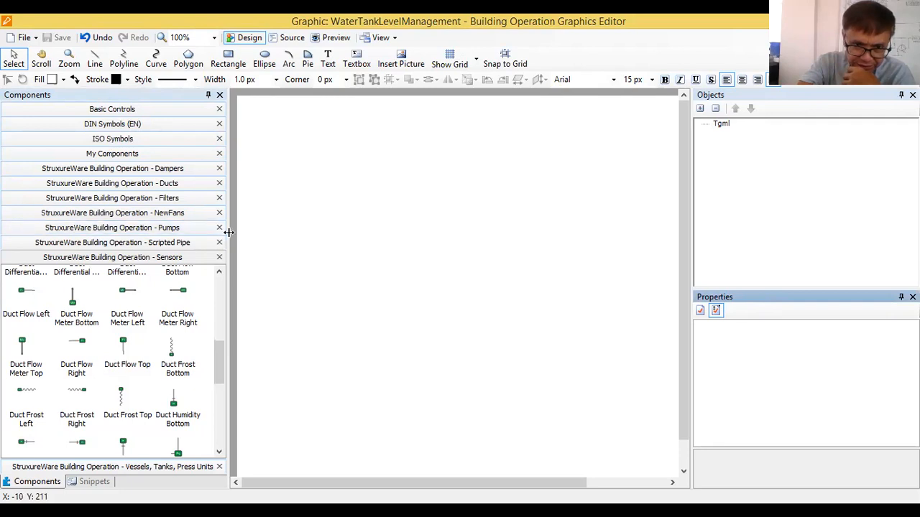
pyautogui.moveTo(228, 232); pyautogui.dragTo(137, 239)
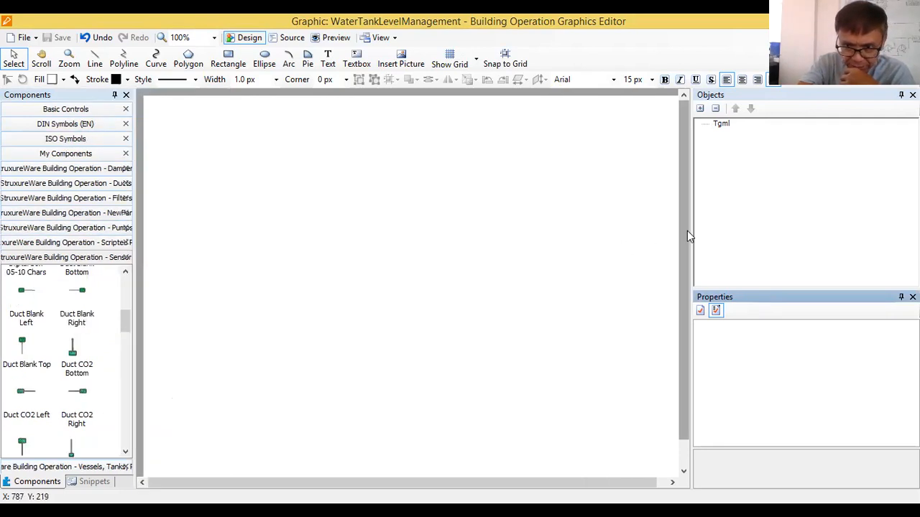
pyautogui.moveTo(691, 229); pyautogui.dragTo(733, 229)
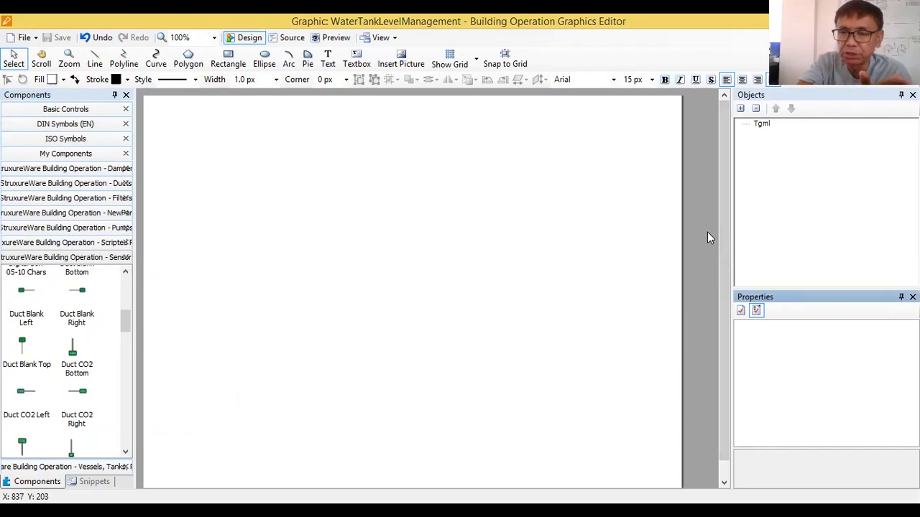
# Insert the picture "WATER TANK LEVEL MANAGEMENT _edited april_13" from the bms graphics folder onto the page
pyautogui.click(395, 65)
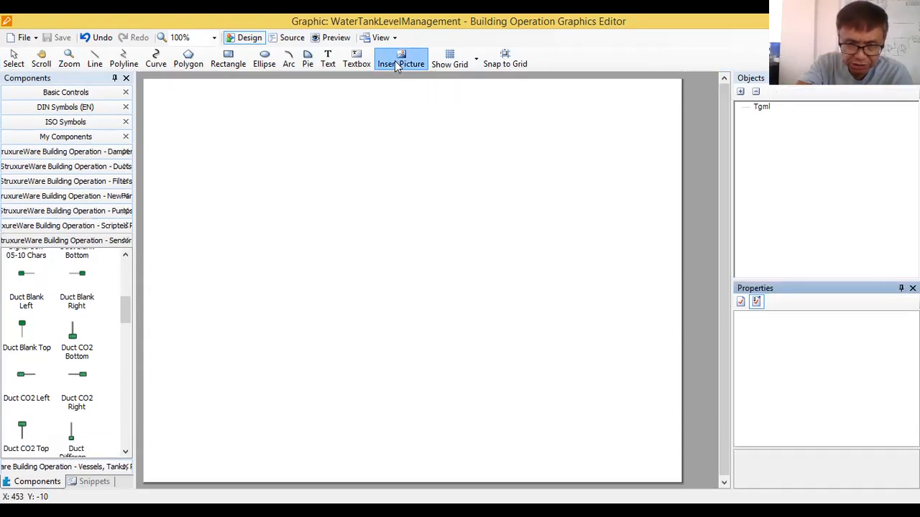
pyautogui.click(308, 181)
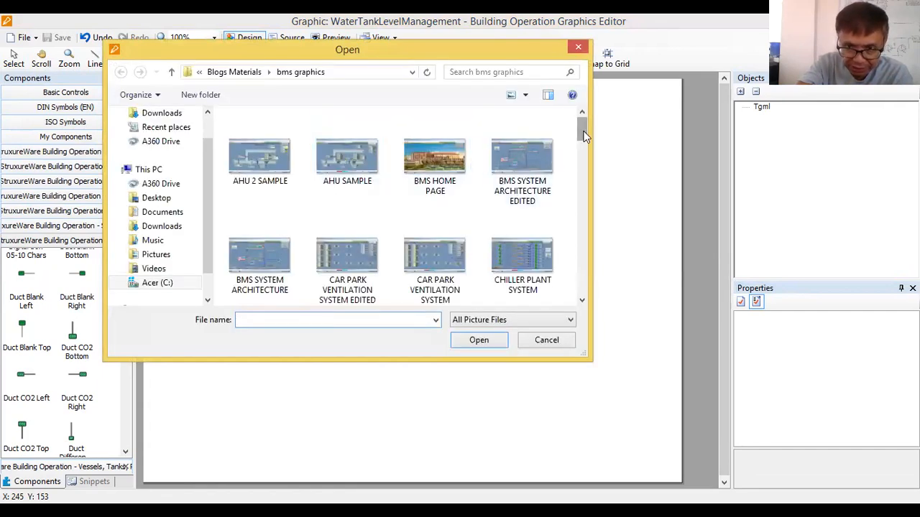
pyautogui.moveTo(586, 137); pyautogui.dragTo(609, 294)
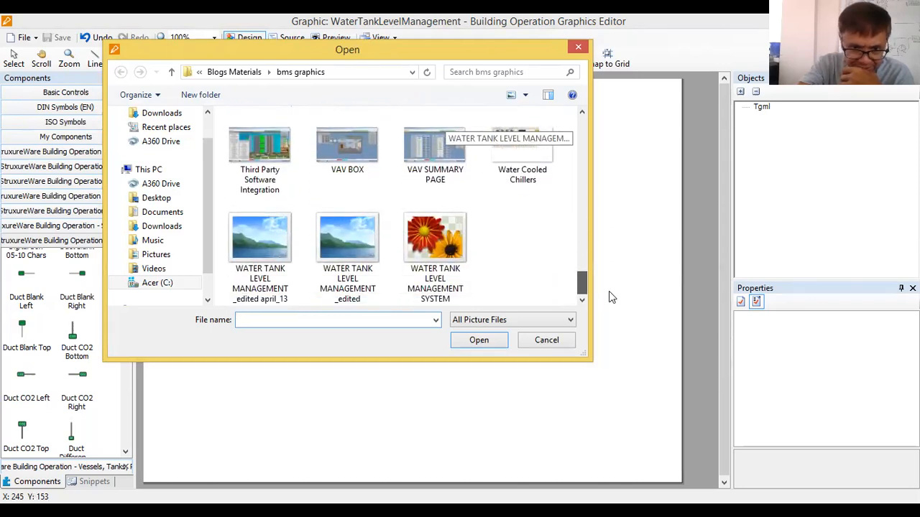
pyautogui.click(241, 236)
pyautogui.click(480, 344)
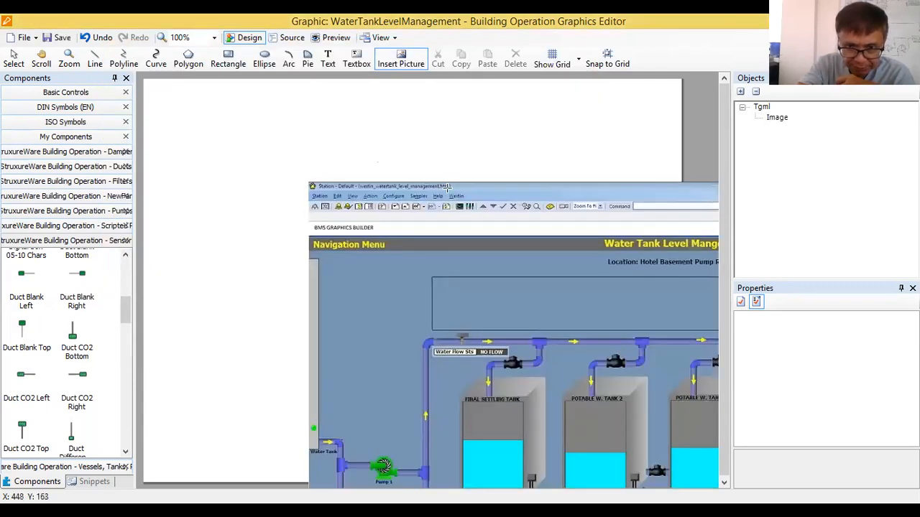
# Move the inserted image to the page's upper-left corner, at about Left 0, Top 1
pyautogui.click(453, 188)
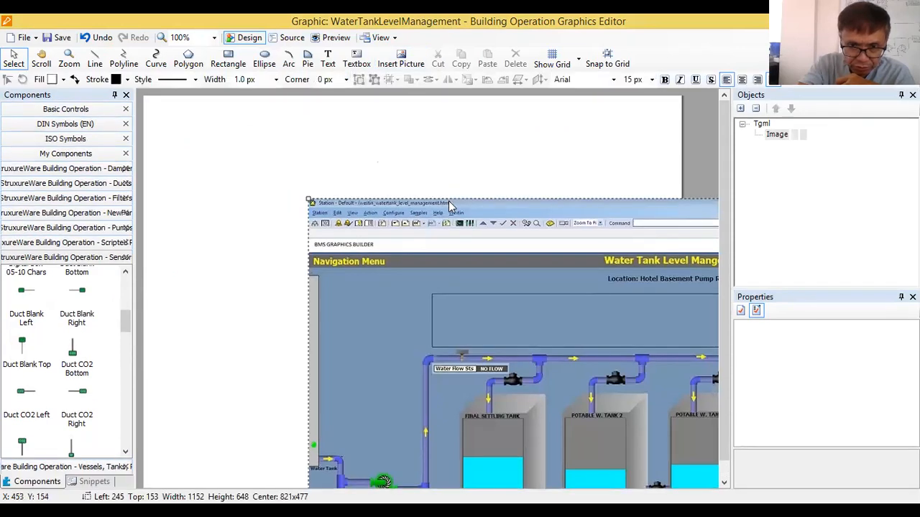
pyautogui.moveTo(424, 217); pyautogui.dragTo(331, 166)
pyautogui.moveTo(393, 169); pyautogui.dragTo(326, 115)
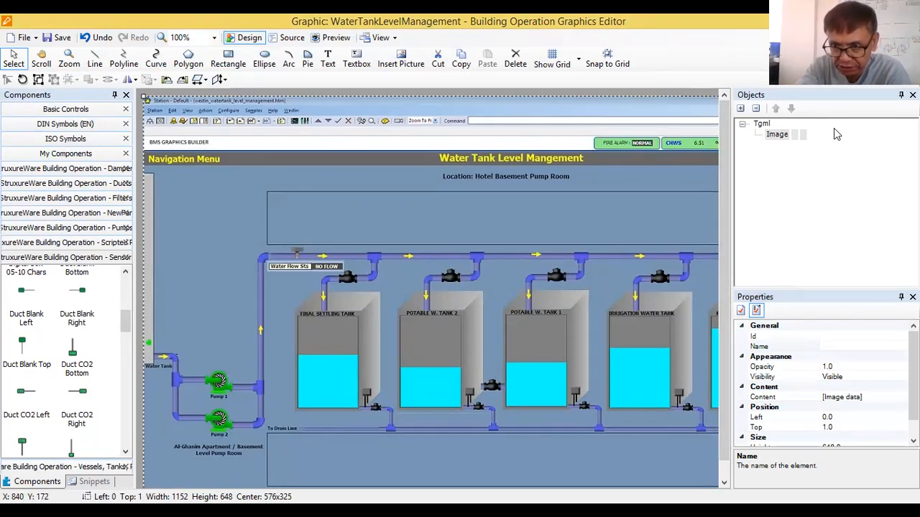
# Set the Tgml document's height to 800 and width to 1000, and review its properties
pyautogui.click(761, 124)
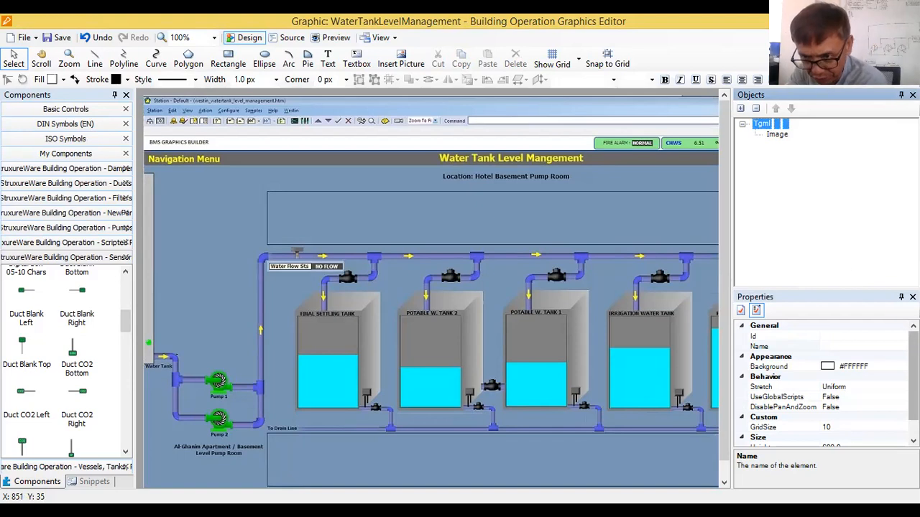
pyautogui.click(783, 347)
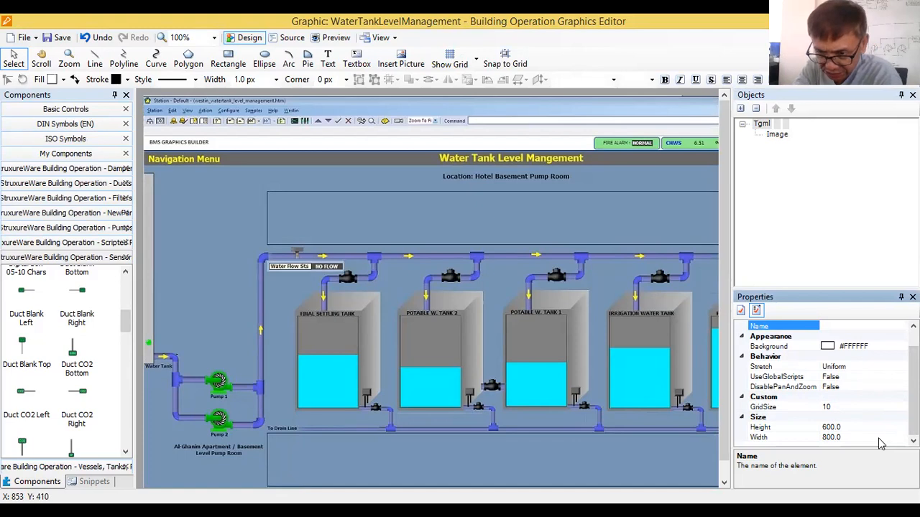
pyautogui.click(825, 427)
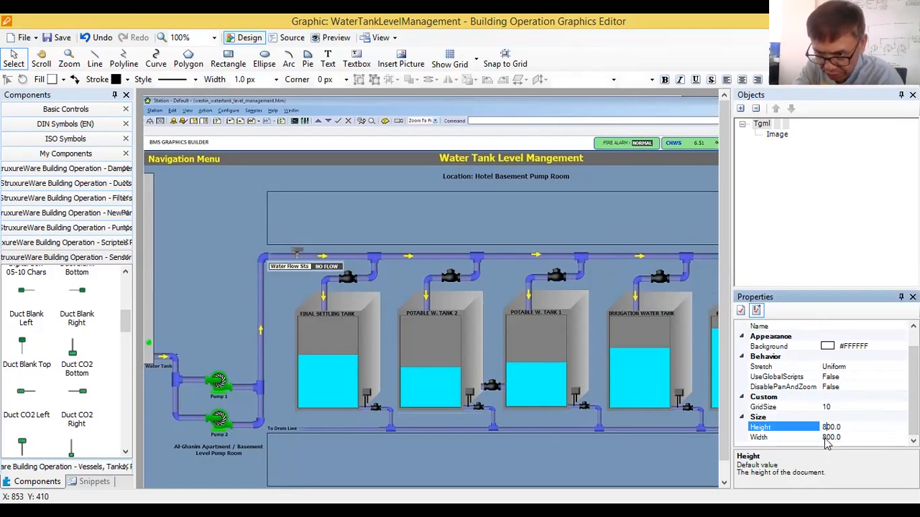
pyautogui.click(826, 438)
pyautogui.moveTo(826, 438); pyautogui.dragTo(821, 437)
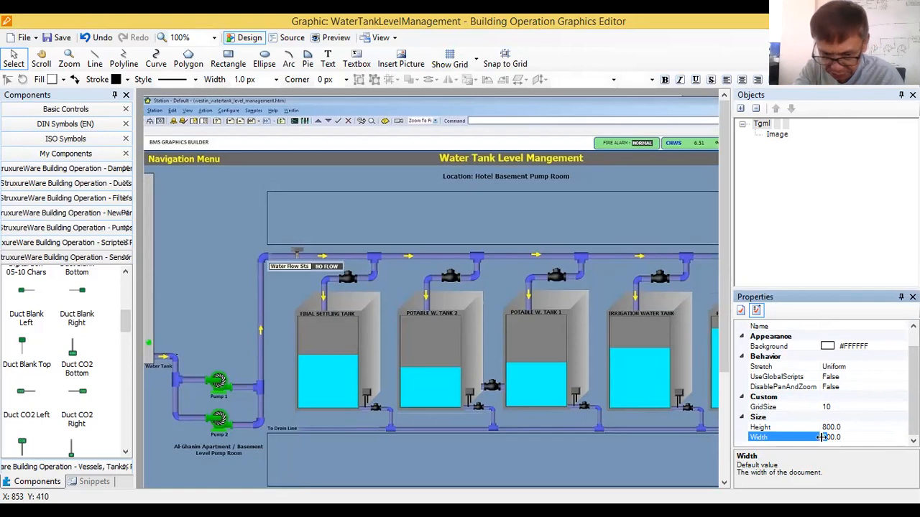
pyautogui.write('10')
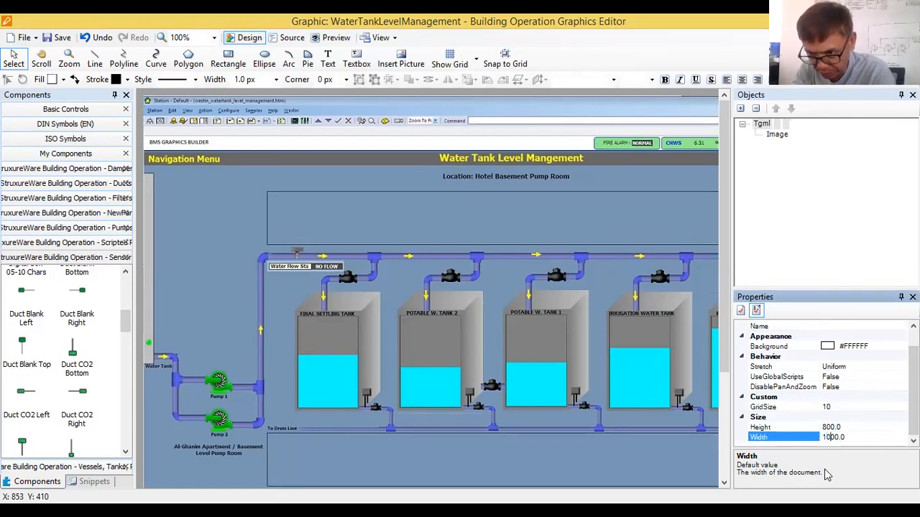
pyautogui.click(813, 249)
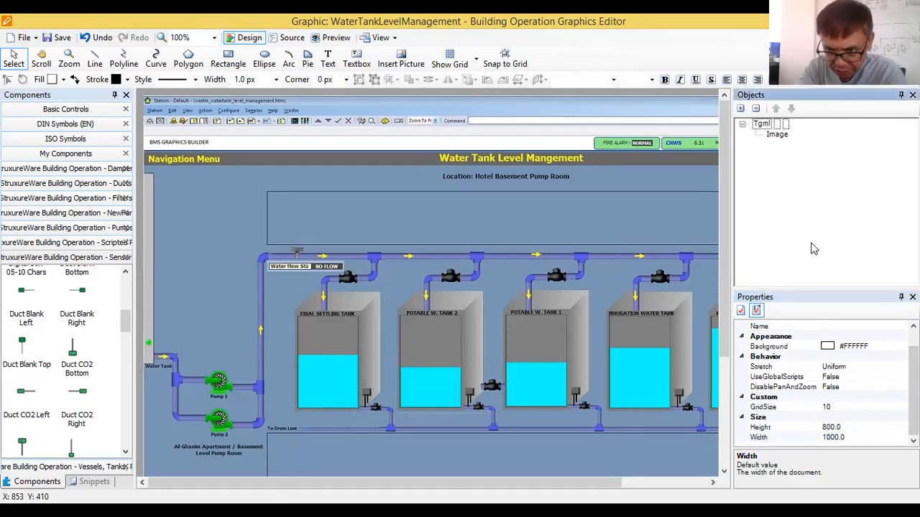
pyautogui.click(763, 124)
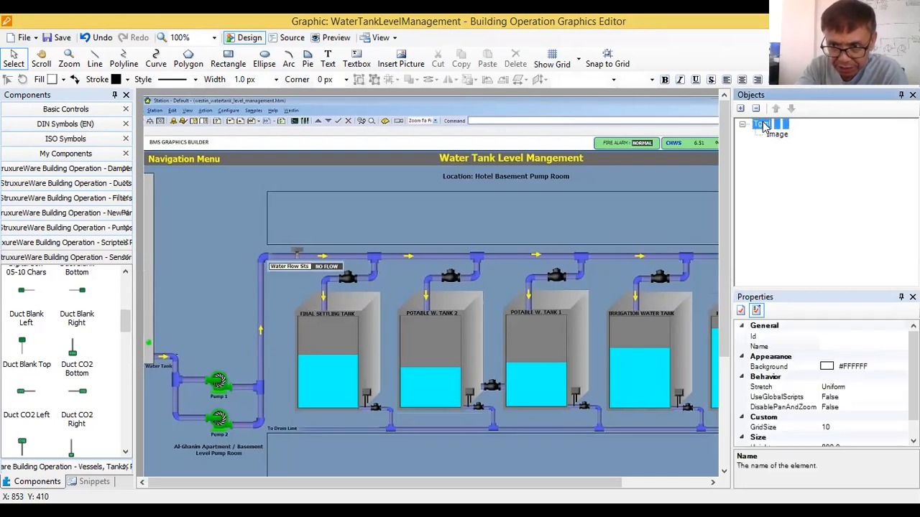
pyautogui.click(783, 347)
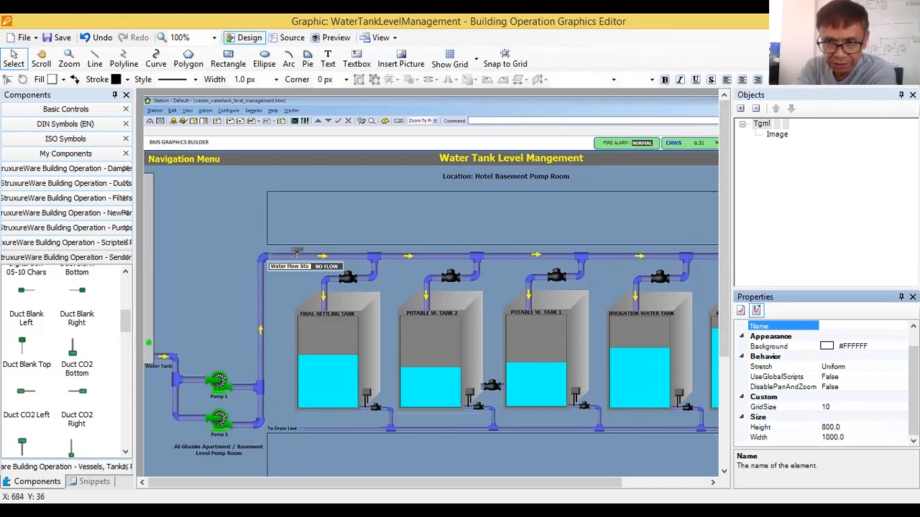
# Check the graphic in full screen, return to the normal layout and save the graphic
pyautogui.click(380, 37)
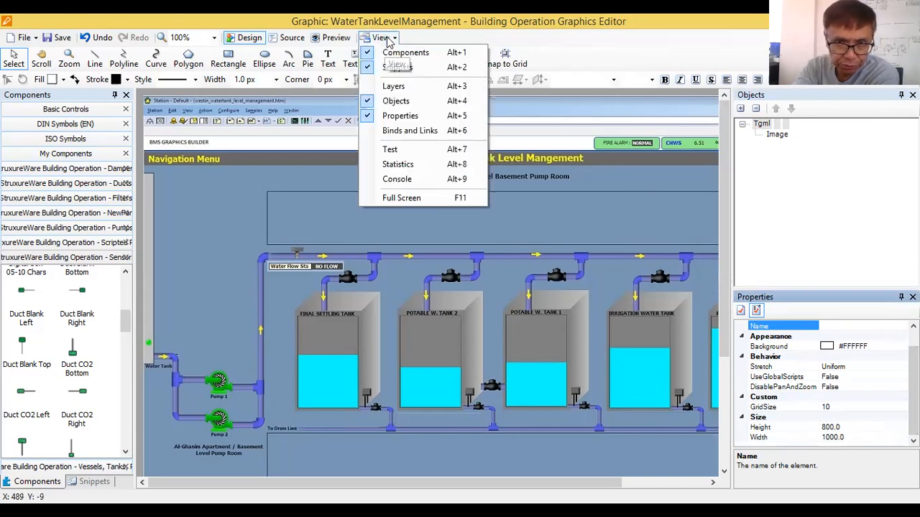
pyautogui.click(401, 195)
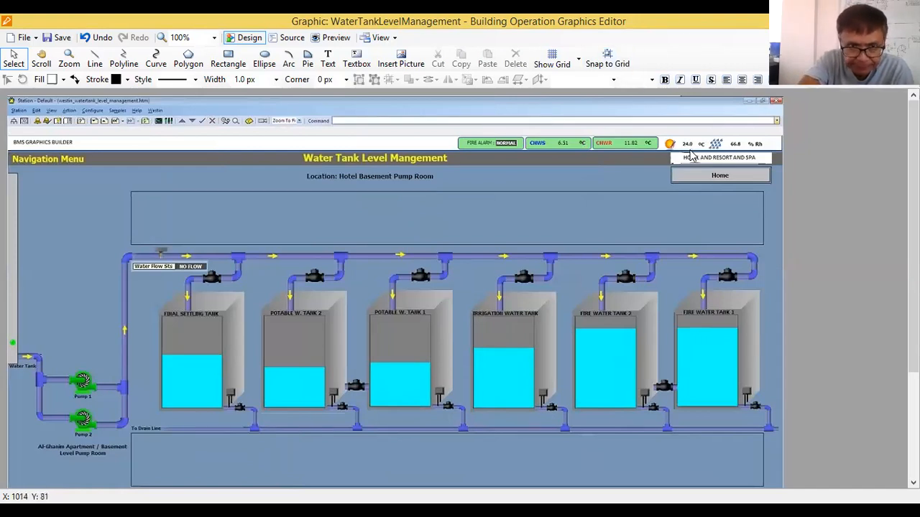
pyautogui.click(384, 38)
pyautogui.click(407, 198)
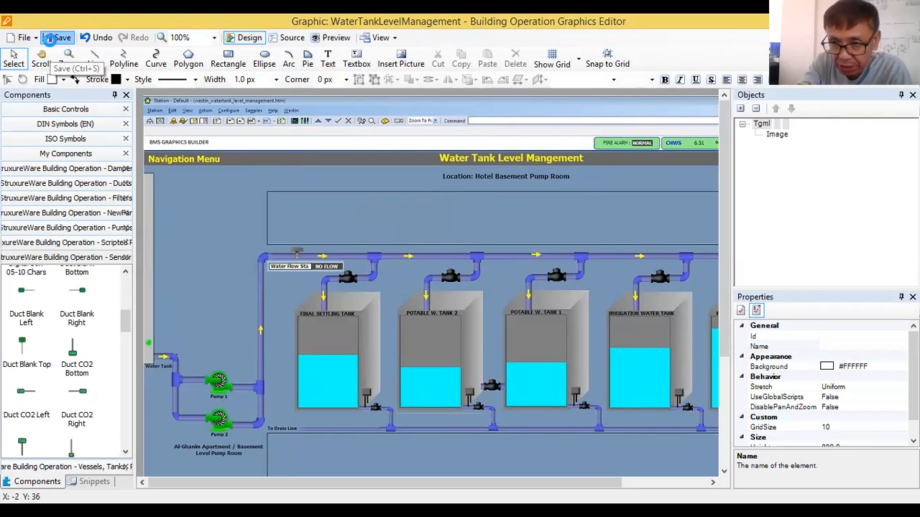
pyautogui.click(49, 40)
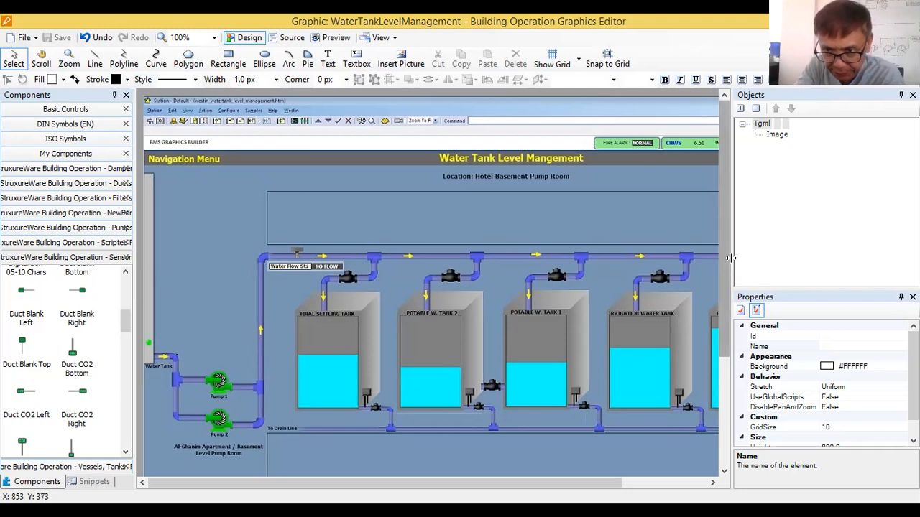
# Narrow the Objects and Properties panes further and show the graphic in full screen
pyautogui.moveTo(784, 253); pyautogui.dragTo(783, 254)
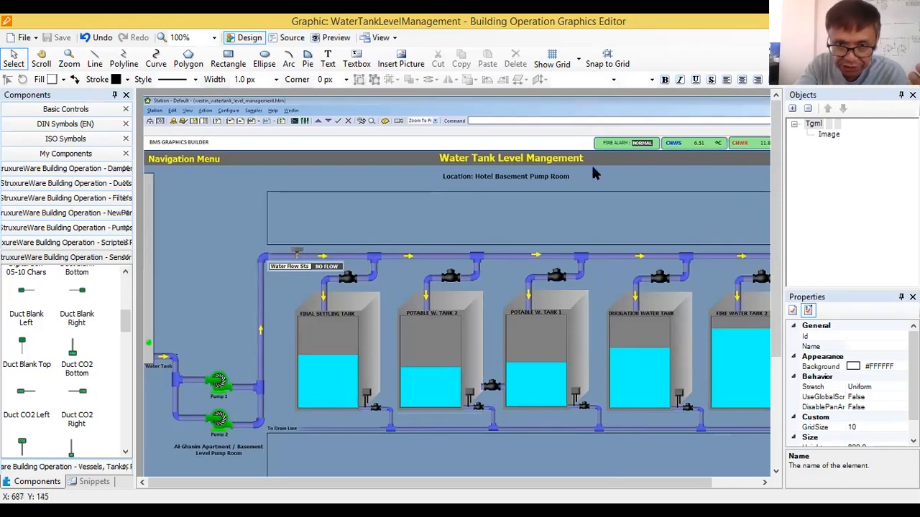
pyautogui.click(393, 45)
pyautogui.click(424, 195)
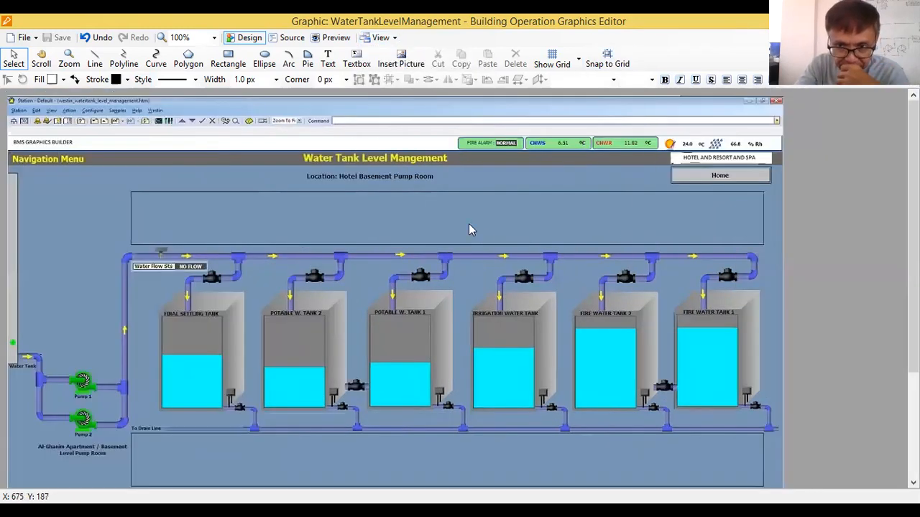